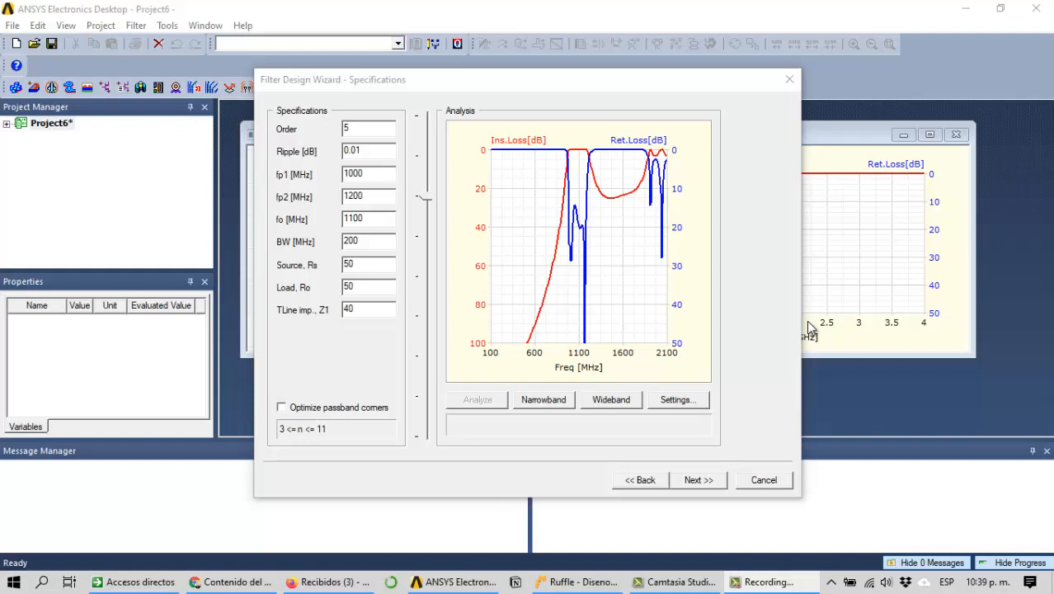
# Set the filter's passband corners fp1 to 2400 MHz and fp2 to 2483.5 MHz, and show the narrowband response.
pyautogui.click(372, 175)
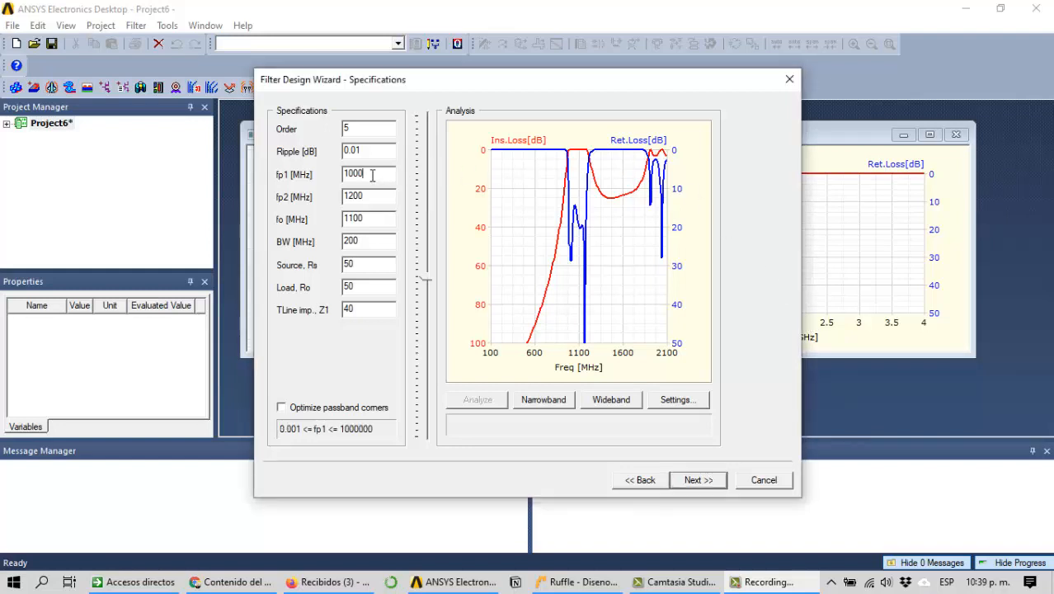
pyautogui.moveTo(371, 175); pyautogui.dragTo(333, 180)
pyautogui.write('2400')
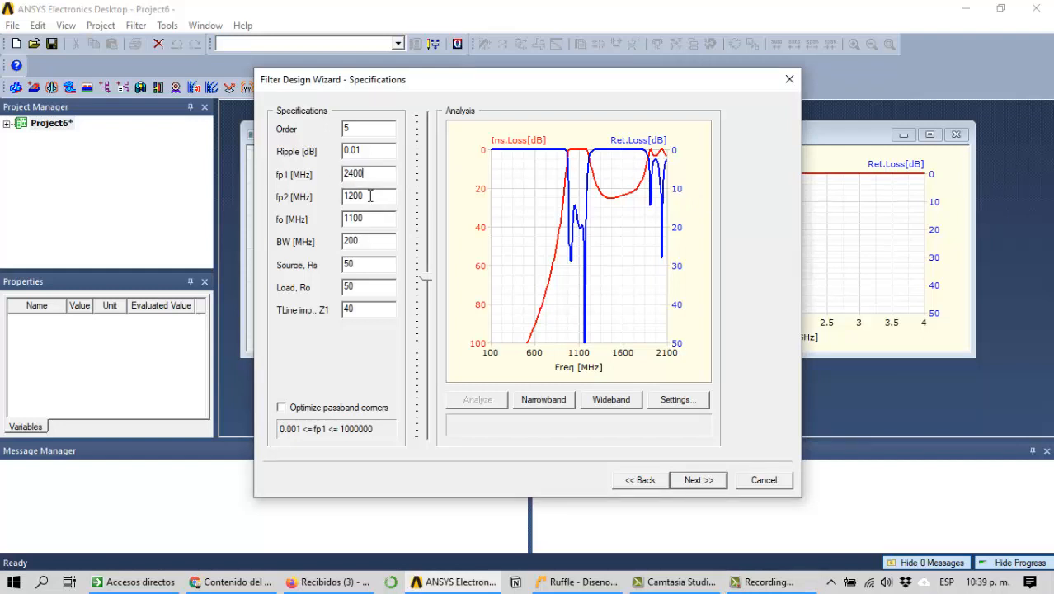
pyautogui.moveTo(372, 196)
pyautogui.mouseDown()
pyautogui.moveTo(332, 199)
pyautogui.moveTo(355, 196)
pyautogui.mouseUp()
pyautogui.click(362, 198)
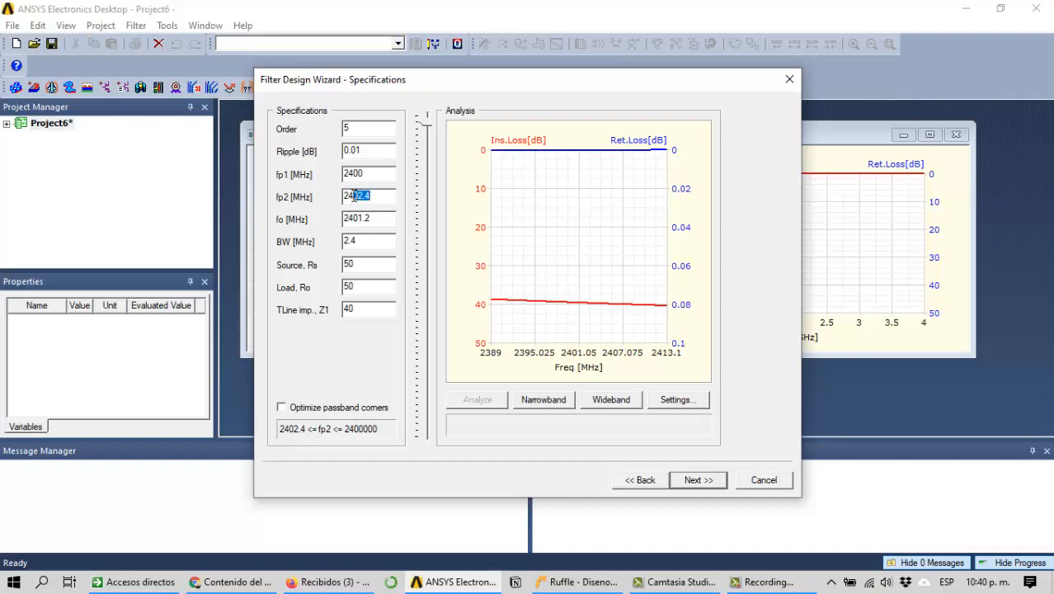
pyautogui.write('83.5')
pyautogui.click(395, 219)
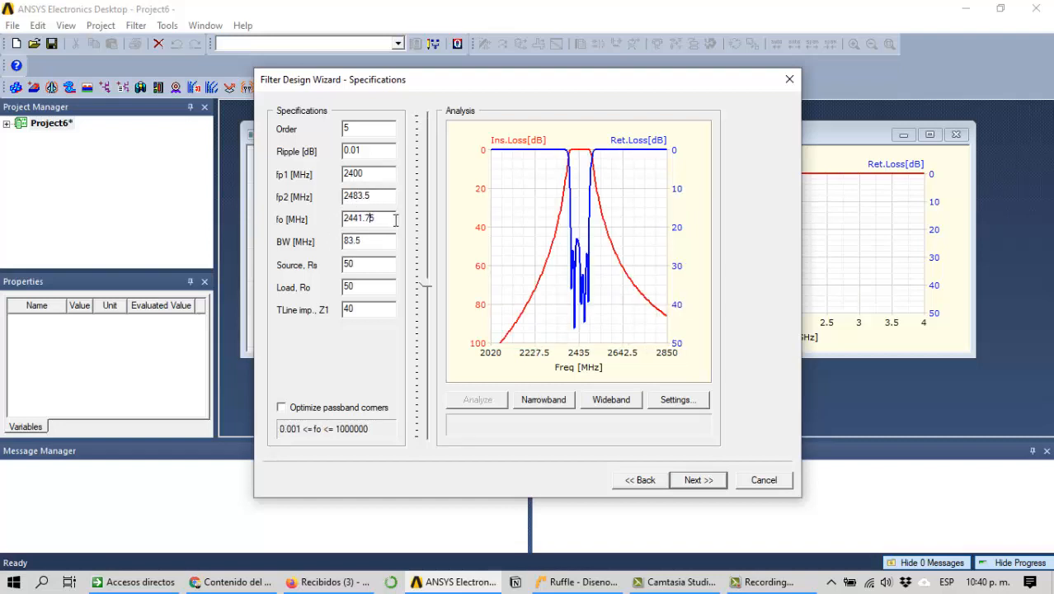
pyautogui.moveTo(389, 219); pyautogui.dragTo(278, 231)
pyautogui.click(532, 401)
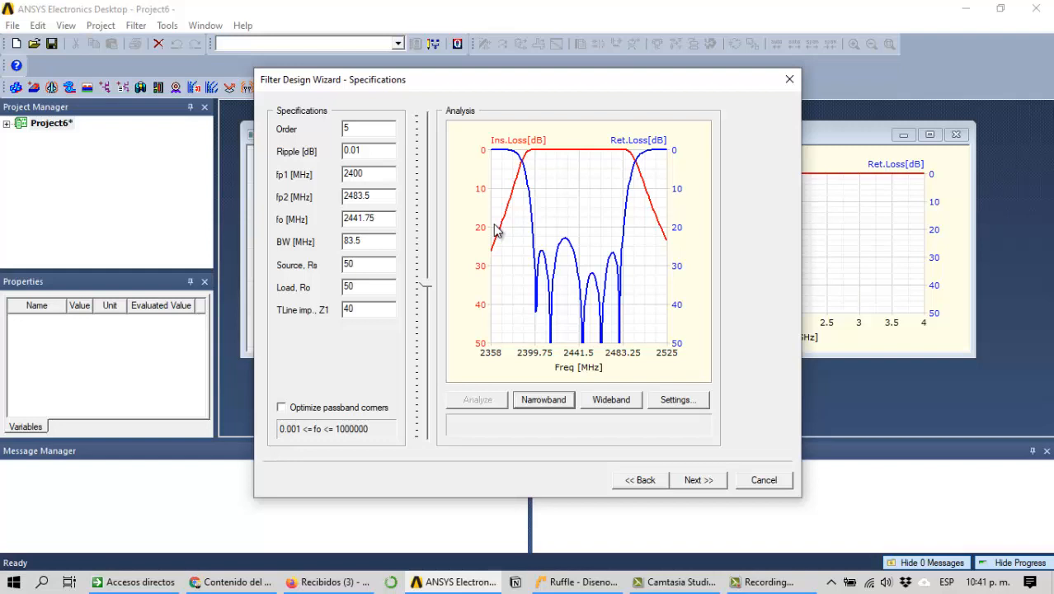
# Set the filter order to 3 and update the response plot.
pyautogui.click(374, 125)
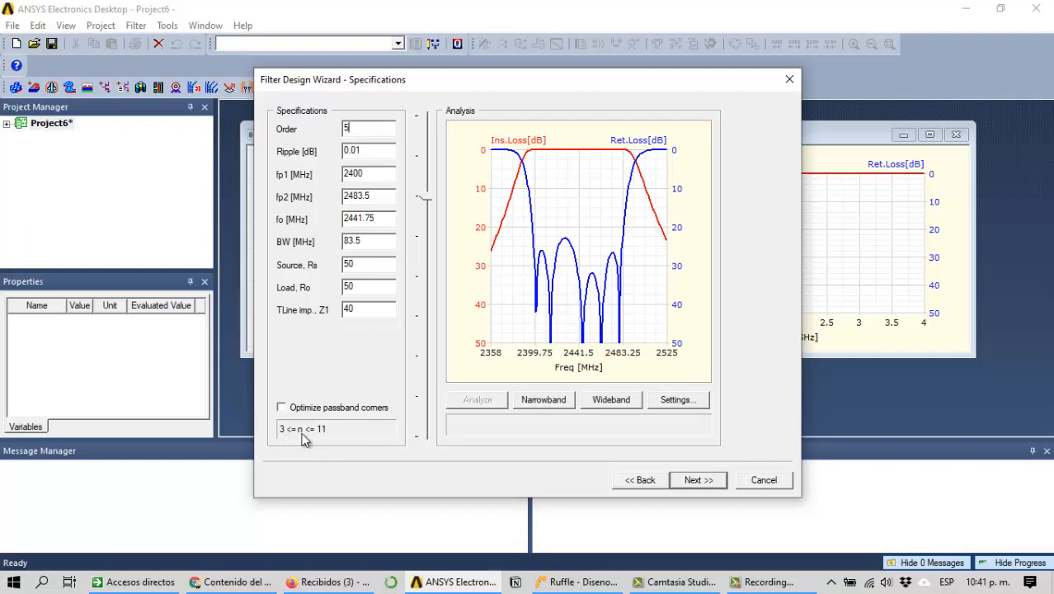
pyautogui.doubleClick(345, 128)
pyautogui.write('3')
pyautogui.click(370, 311)
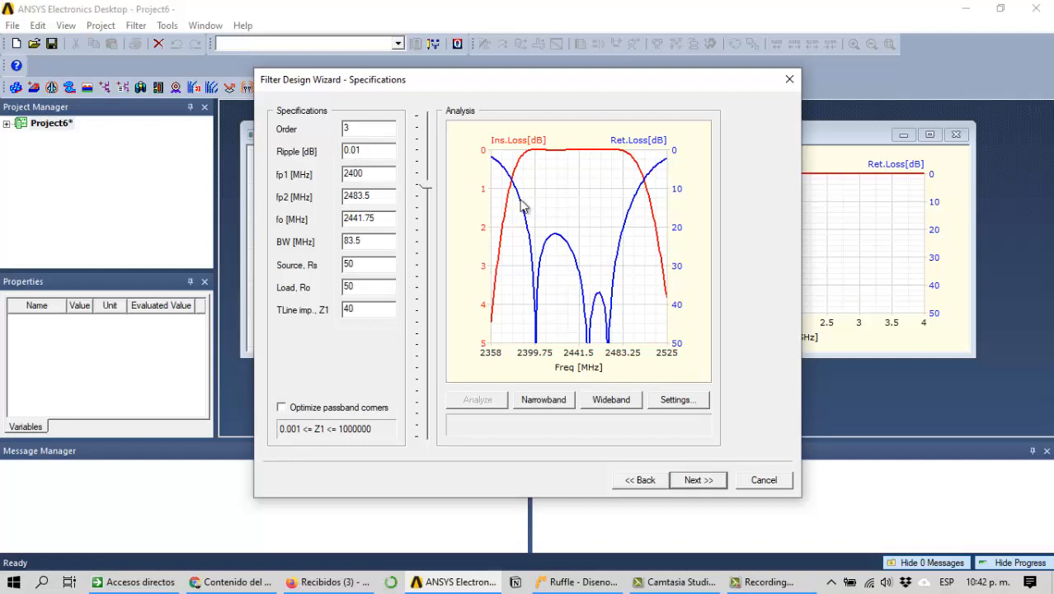
# Change the filter order to 5 and update the response plot for comparison.
pyautogui.doubleClick(361, 131)
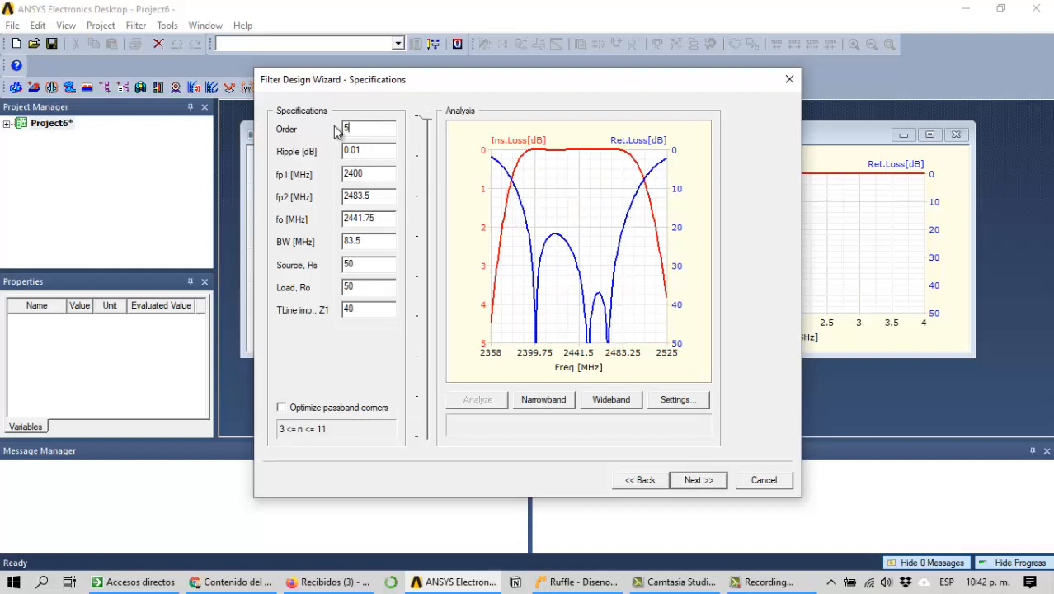
pyautogui.press('Return')
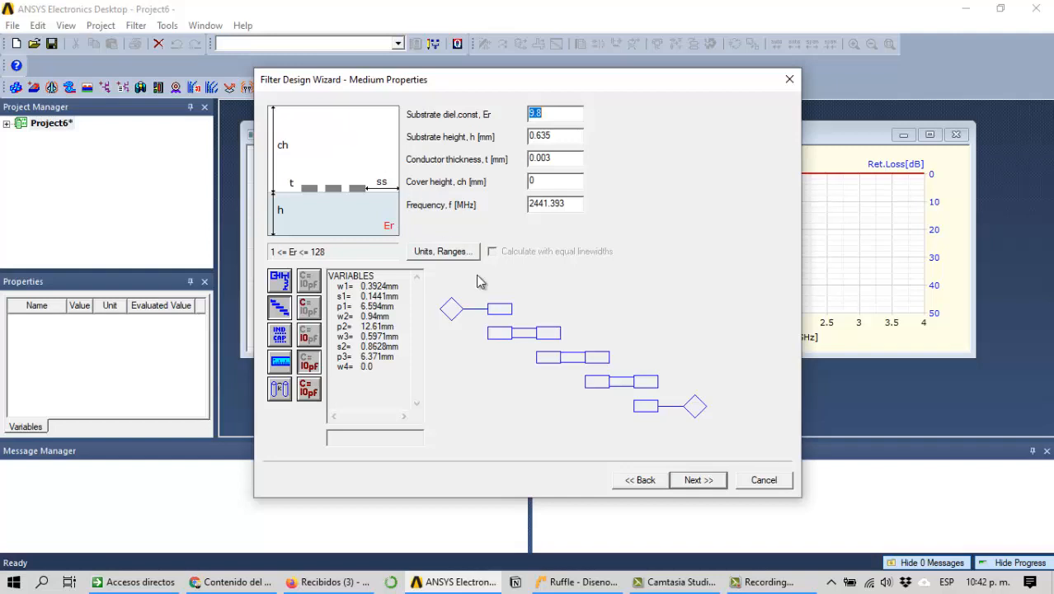
pyautogui.click(651, 479)
pyautogui.click(359, 128)
pyautogui.moveTo(358, 128); pyautogui.dragTo(338, 129)
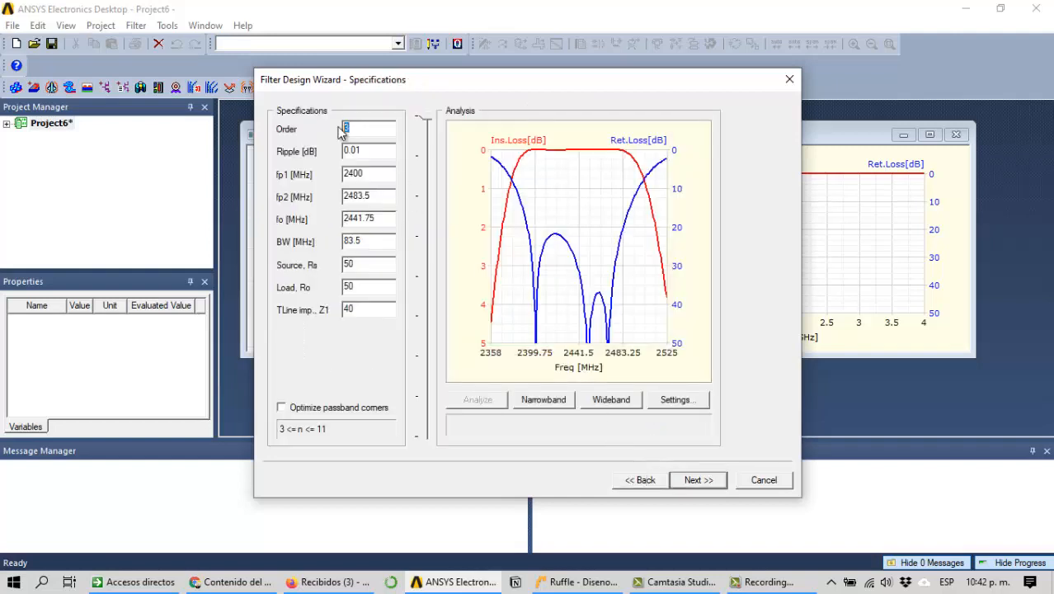
pyautogui.write('5')
pyautogui.click(354, 150)
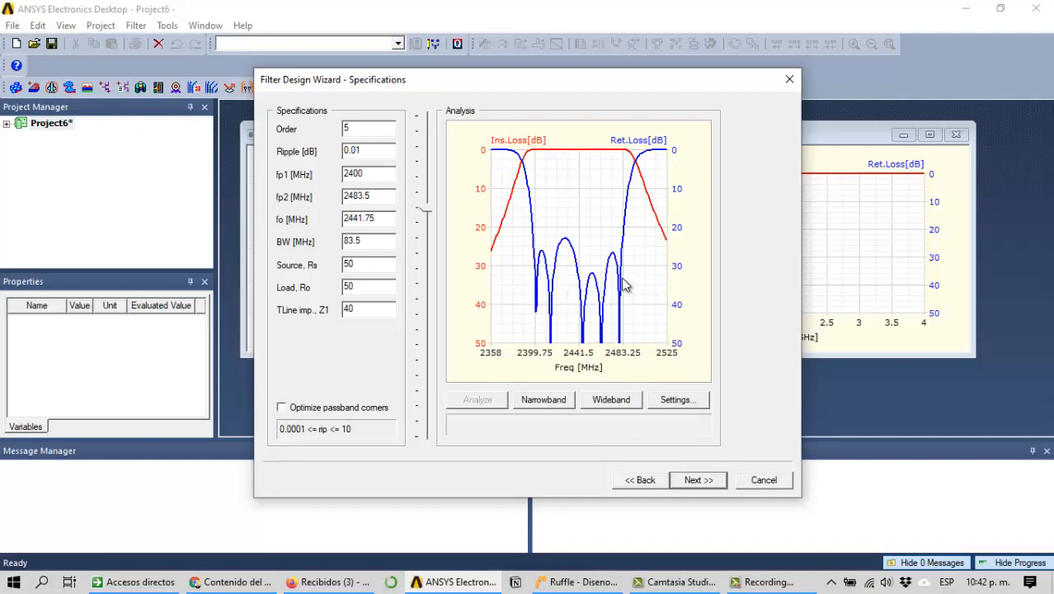
# Try a filter order of 11 and update the response plot.
pyautogui.moveTo(353, 129); pyautogui.dragTo(333, 132)
pyautogui.write('11')
pyautogui.click(345, 150)
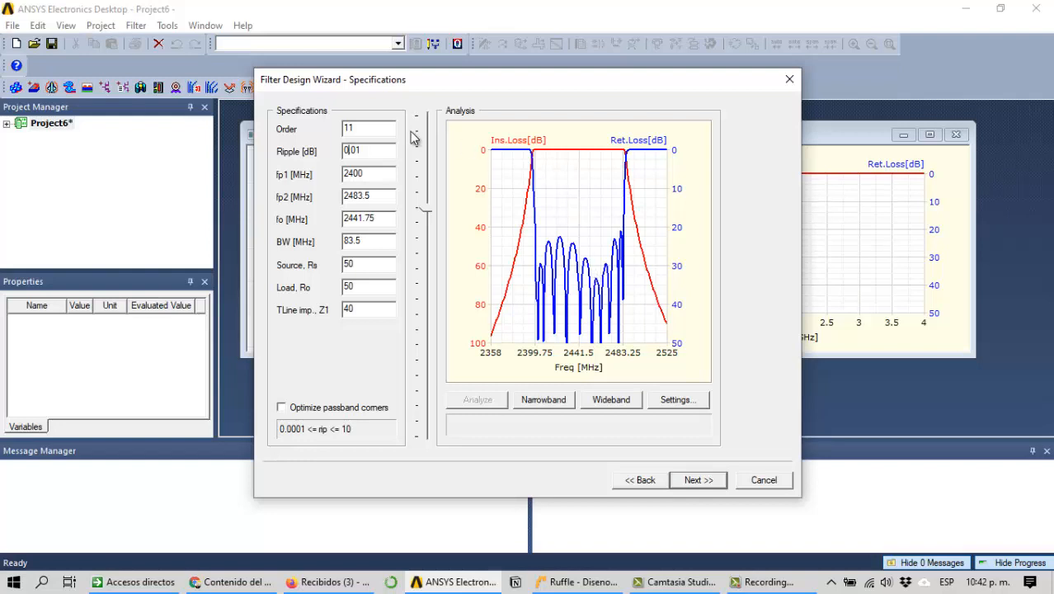
# Return the filter order to 3 and recalculate the response.
pyautogui.click(354, 129)
pyautogui.write('3')
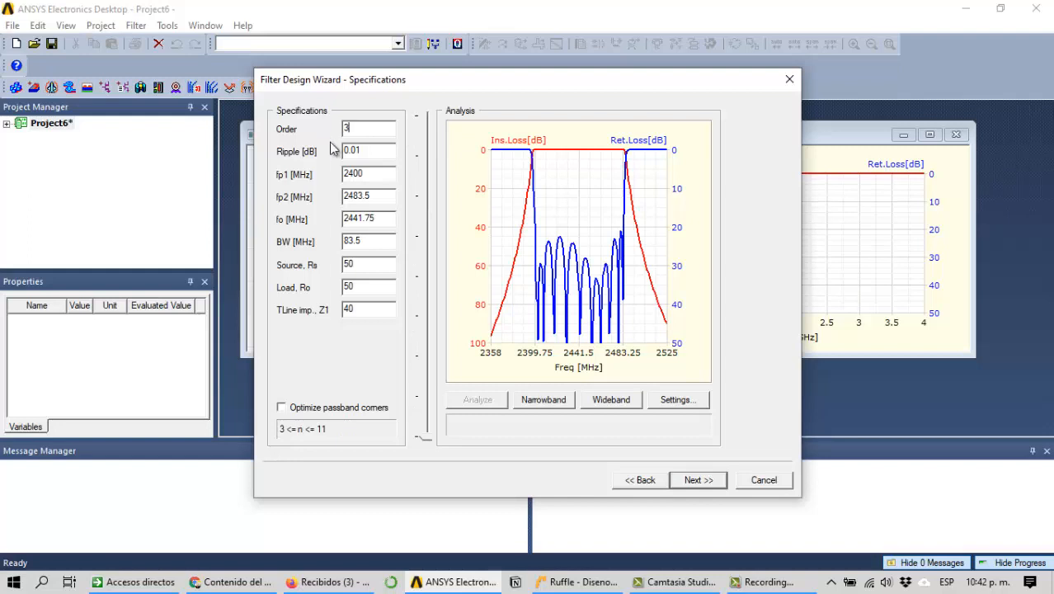
pyautogui.click(353, 148)
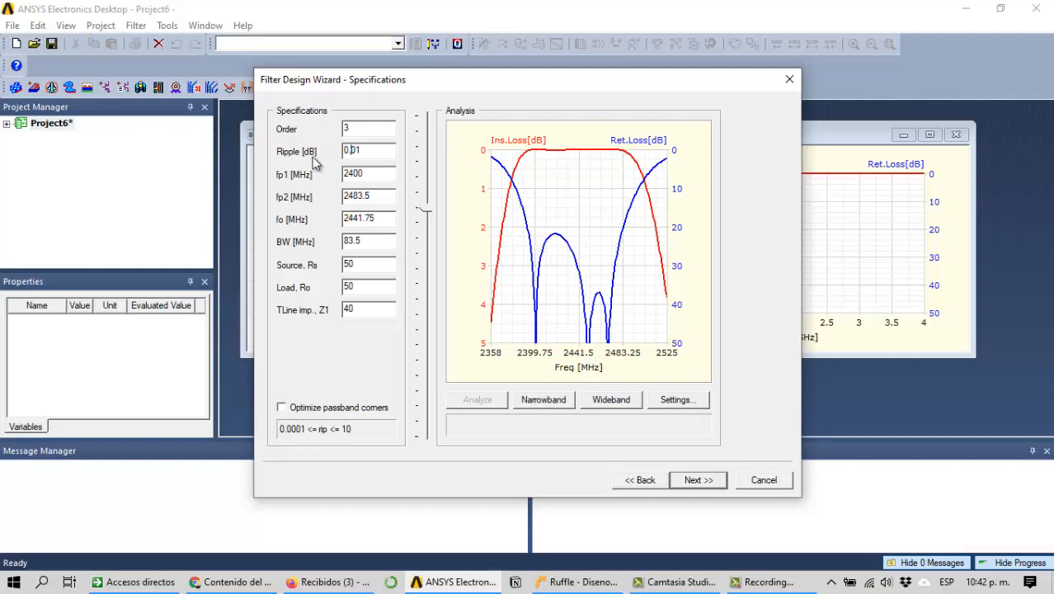
# Set the passband ripple to 0.5 dB and recalculate the response.
pyautogui.click(371, 154)
pyautogui.press('BackSpace')
pyautogui.press('BackSpace')
pyautogui.write('5')
pyautogui.click(376, 175)
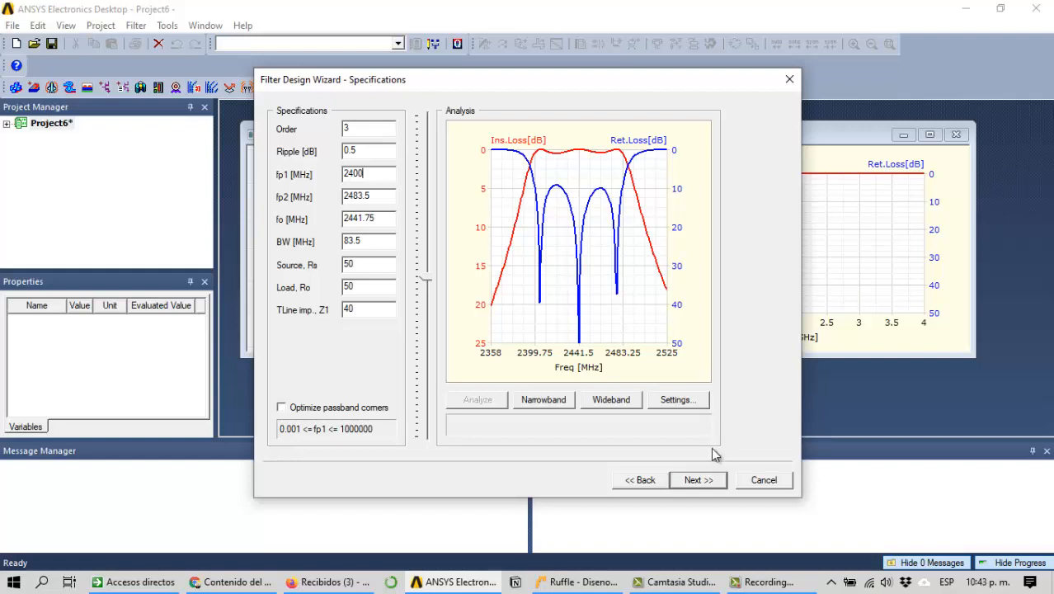
# Continue to the medium properties and accept millimetres as the length unit.
pyautogui.click(697, 479)
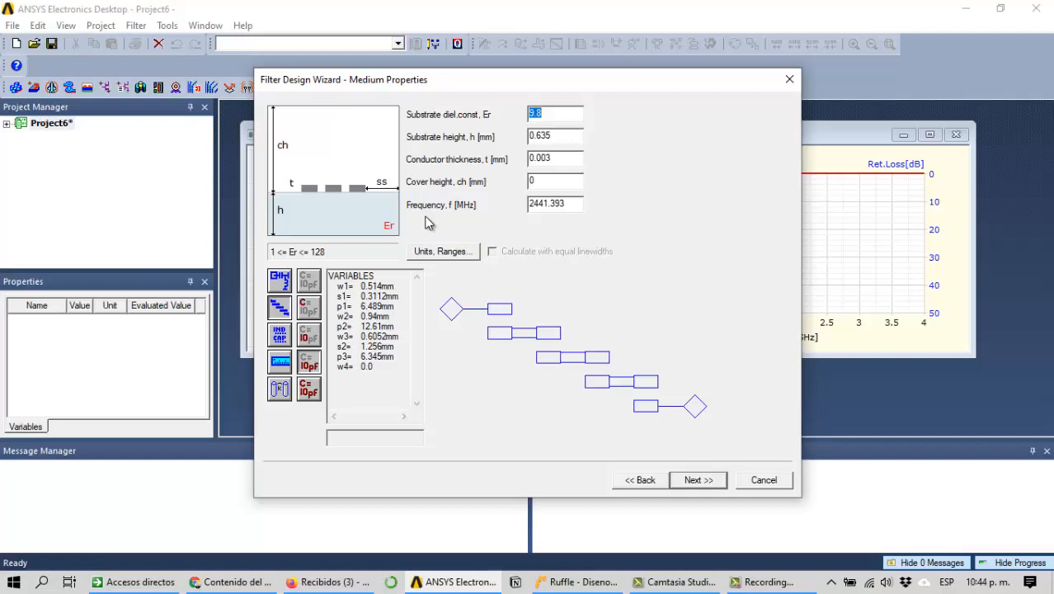
pyautogui.click(444, 256)
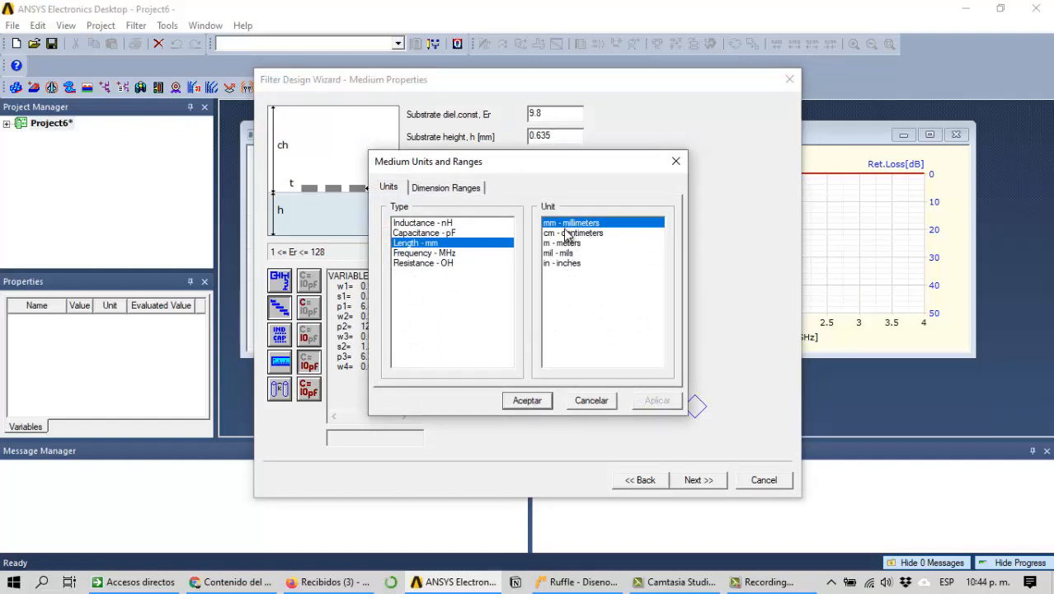
pyautogui.click(528, 400)
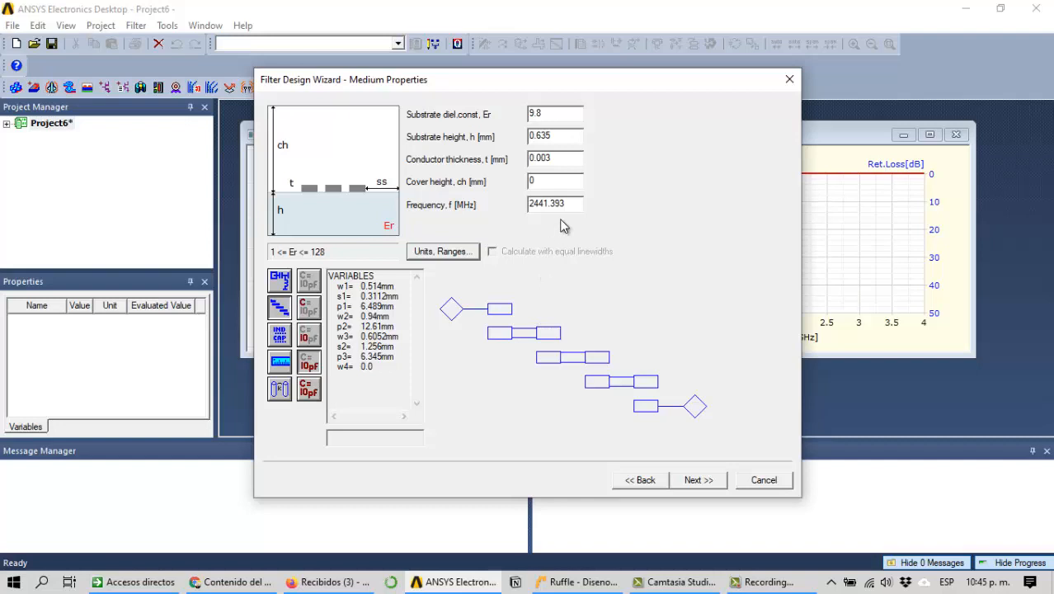
# Set the substrate's dielectric constant to 4.4 and its height to 1.5748 mm.
pyautogui.click(532, 115)
pyautogui.doubleClick(532, 115)
pyautogui.write('4.4')
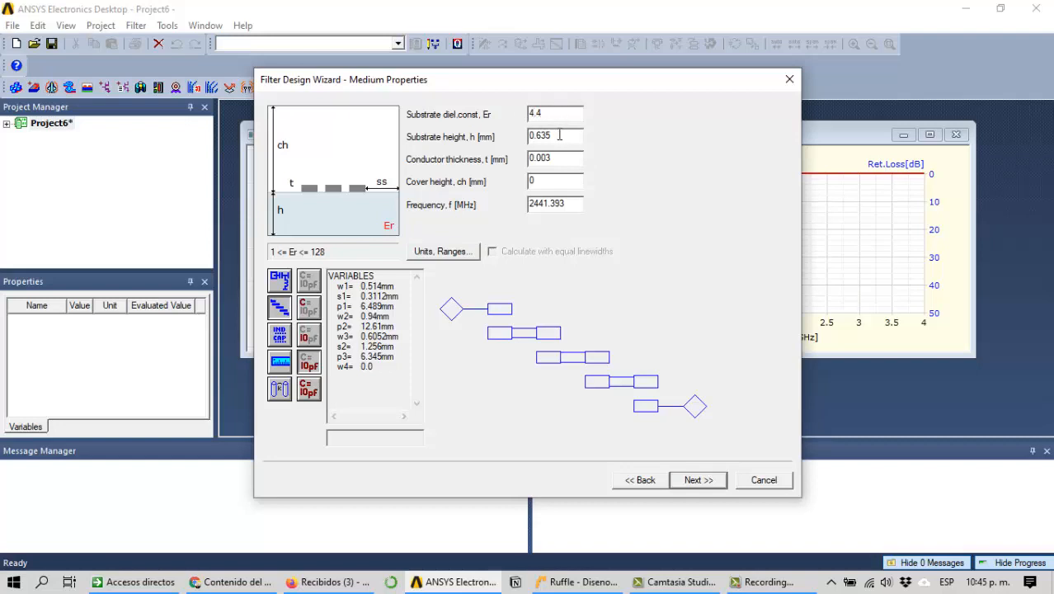
pyautogui.click(559, 136)
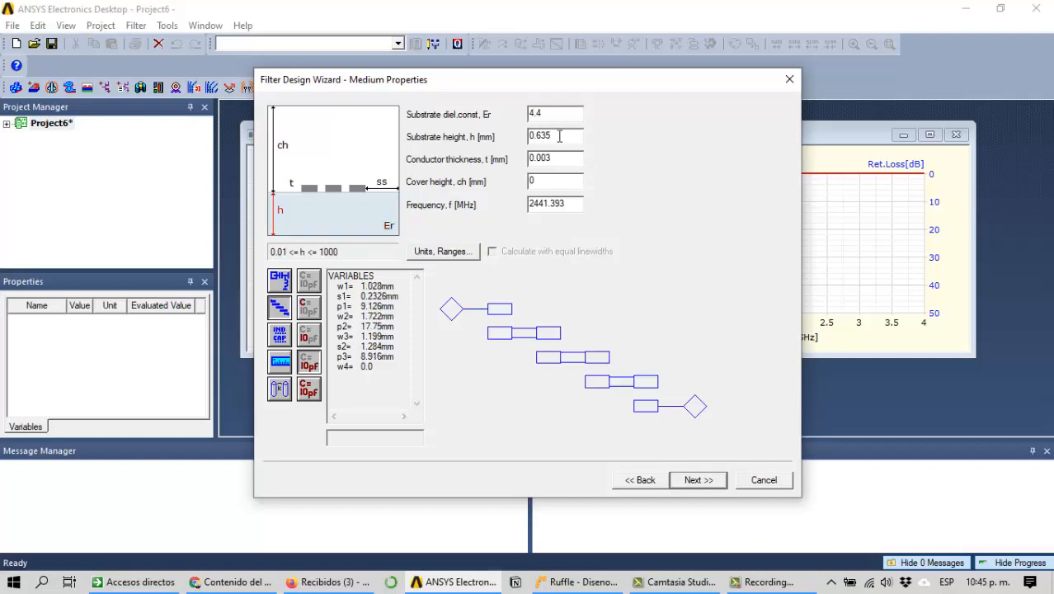
pyautogui.doubleClick(559, 137)
pyautogui.write('1.5748')
pyautogui.press('Tab')
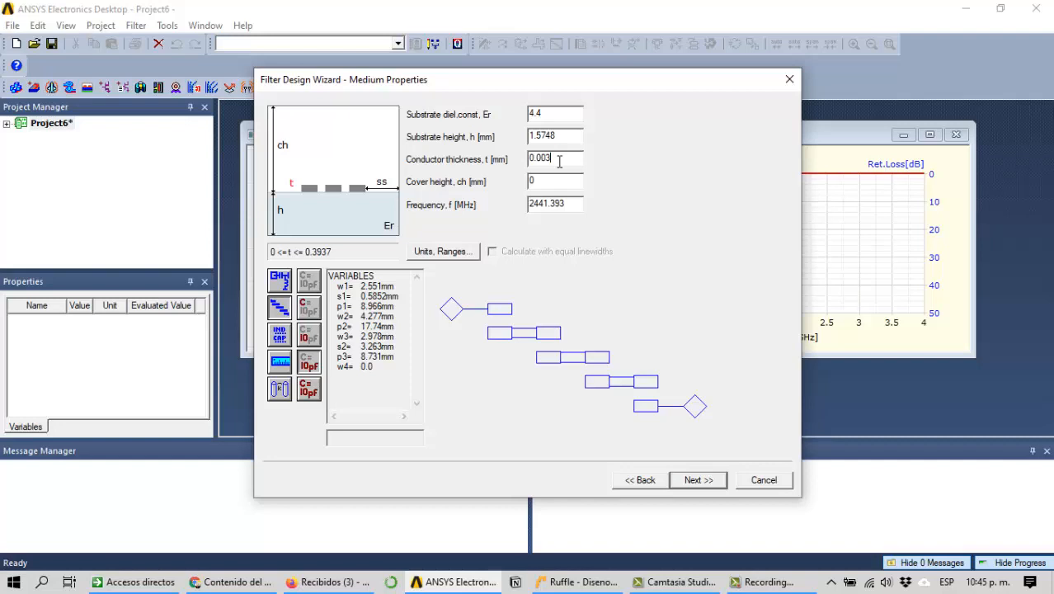
# Set the conductor thickness to 0.035 mm and recalculate the line dimensions.
pyautogui.press('BackSpace')
pyautogui.press('BackSpace')
pyautogui.write('35')
pyautogui.click(553, 183)
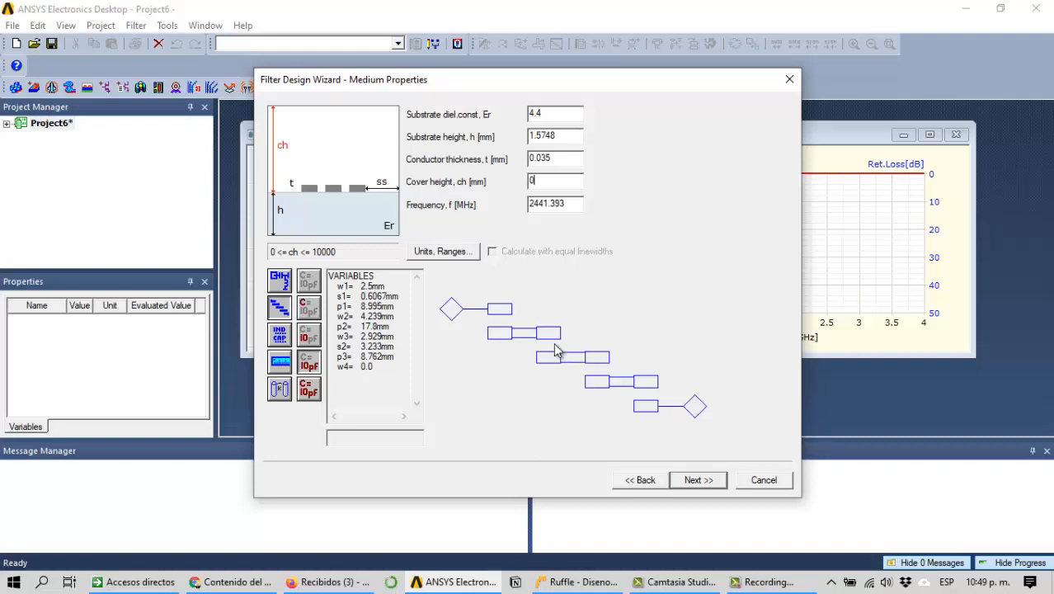
# Examine the filter's schematic impedances, circuit element list and the physical dimensions with their variables.
pyautogui.click(285, 284)
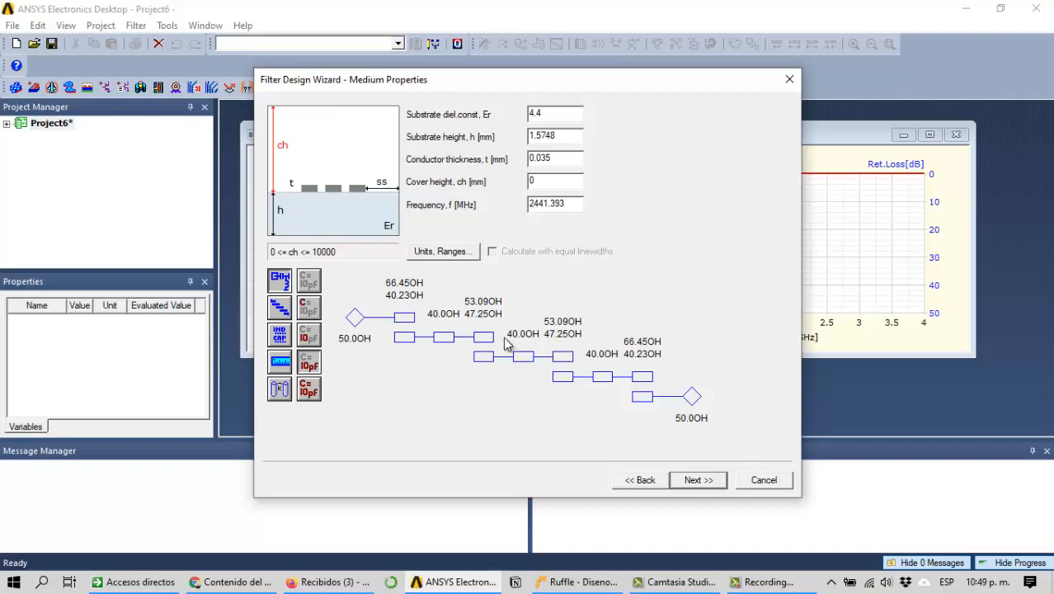
pyautogui.click(284, 338)
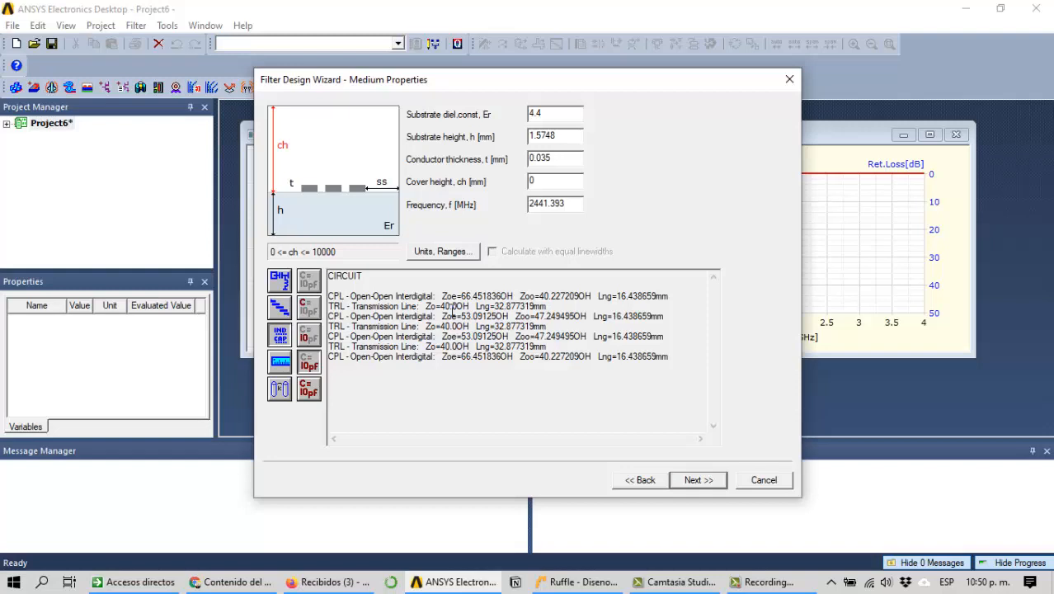
pyautogui.click(280, 364)
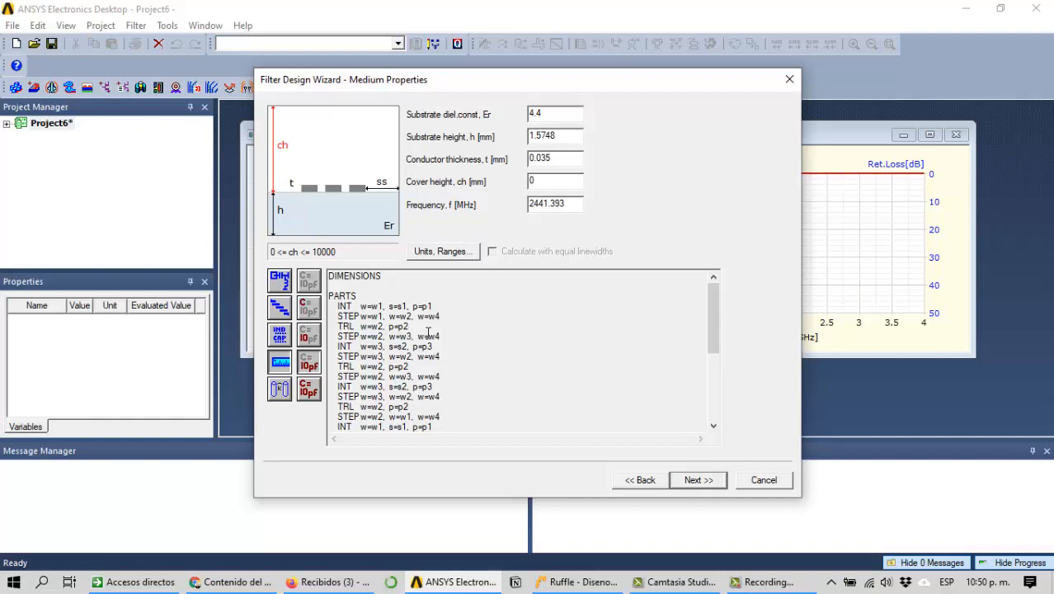
pyautogui.scroll(-5, 461, 349)
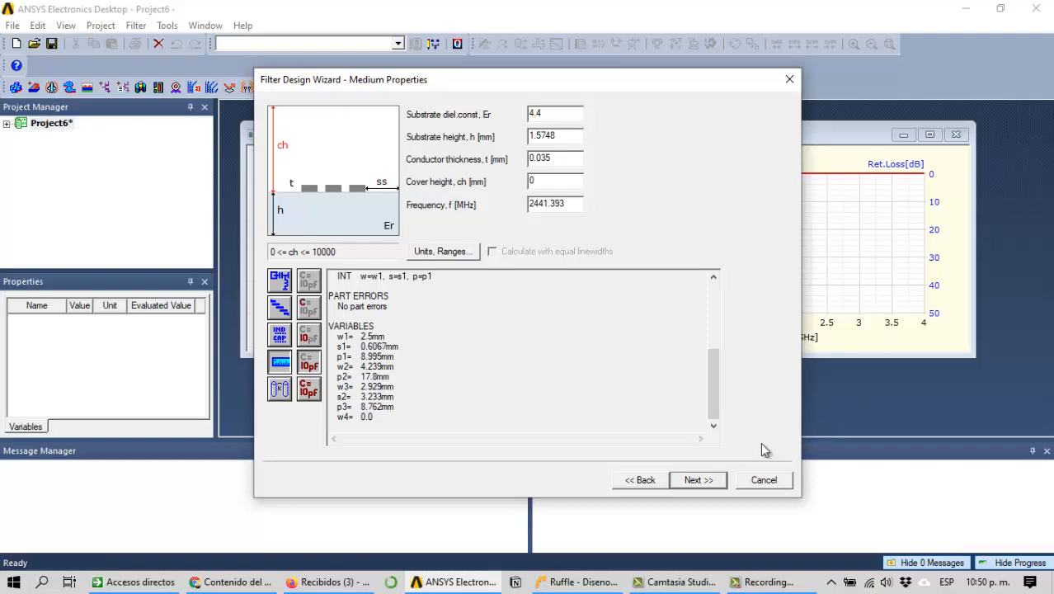
# Review the response, circuit list and dimensions on the final wizard page, and finish the filter design.
pyautogui.click(698, 479)
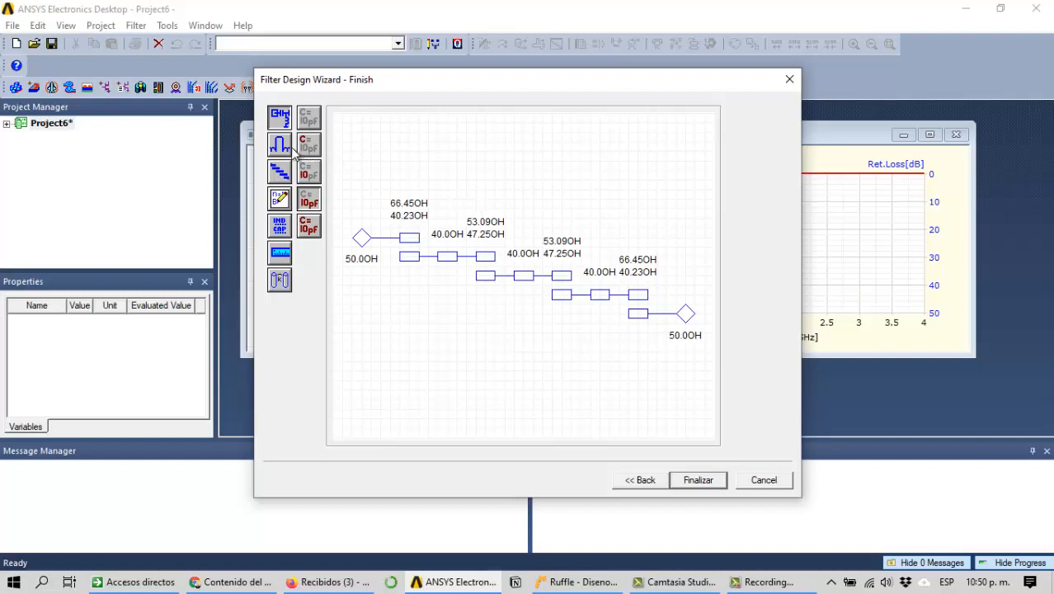
pyautogui.click(280, 146)
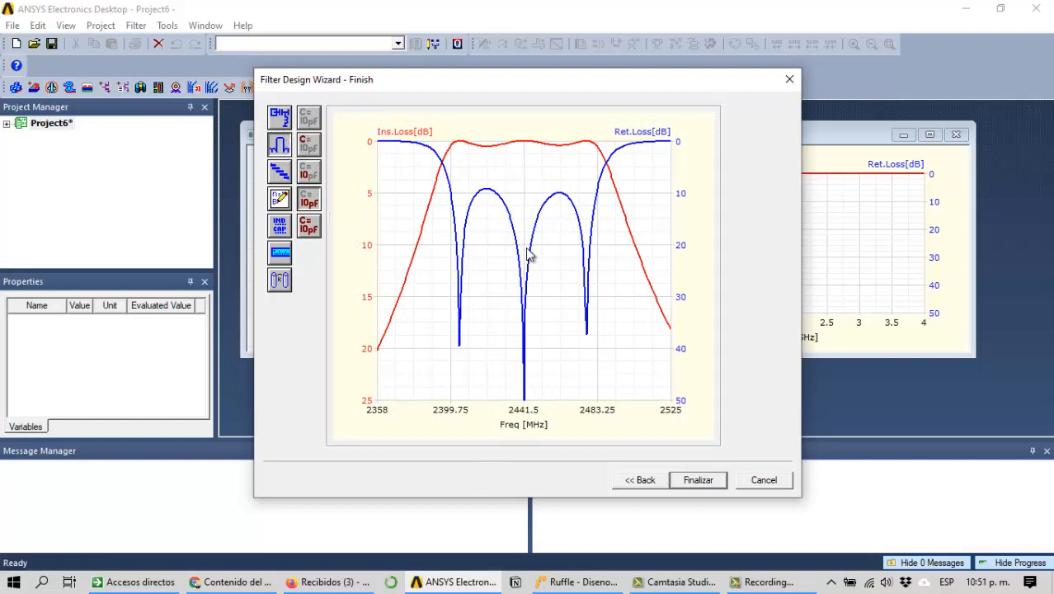
pyautogui.click(286, 178)
pyautogui.click(279, 229)
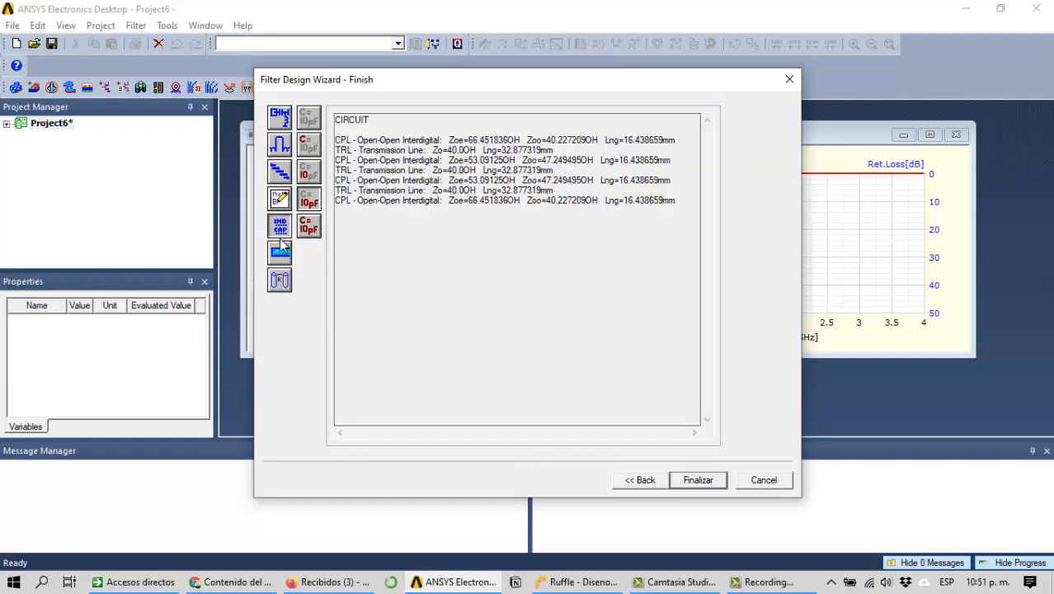
pyautogui.click(280, 252)
pyautogui.scroll(-1, 503, 285)
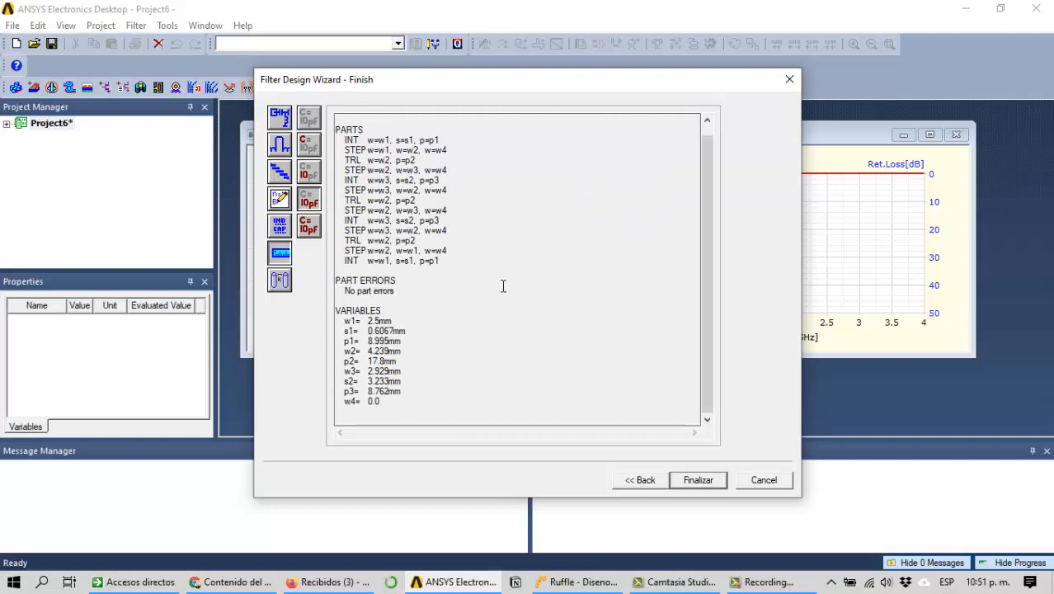
pyautogui.click(698, 480)
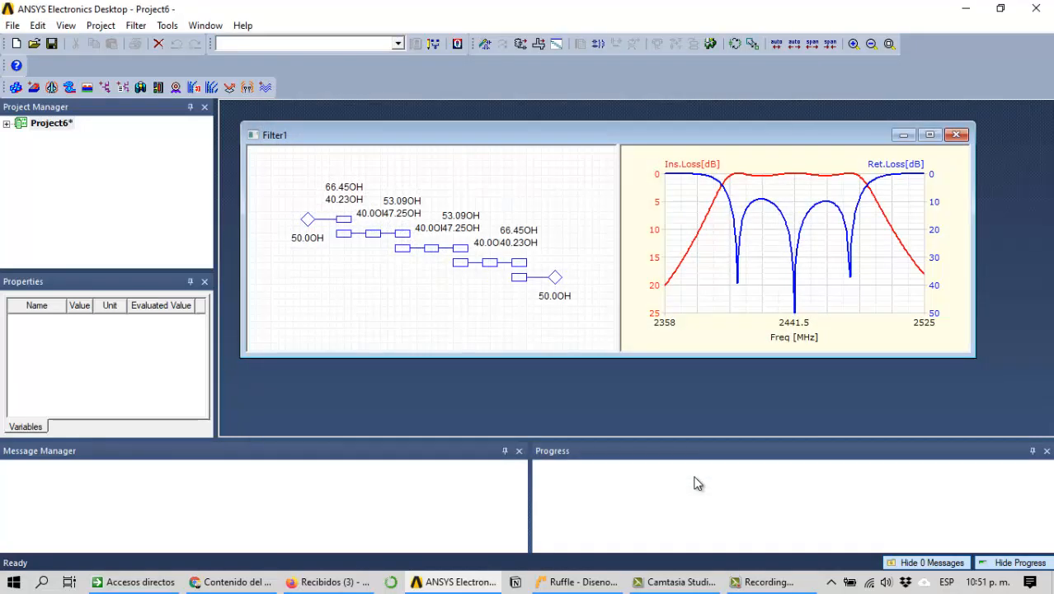
pyautogui.click(739, 582)
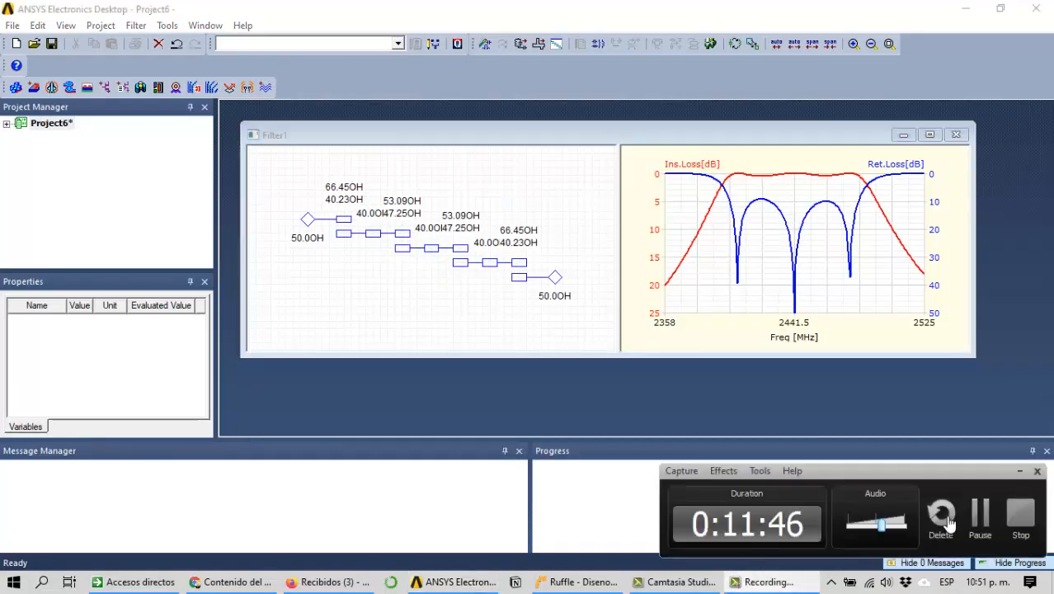